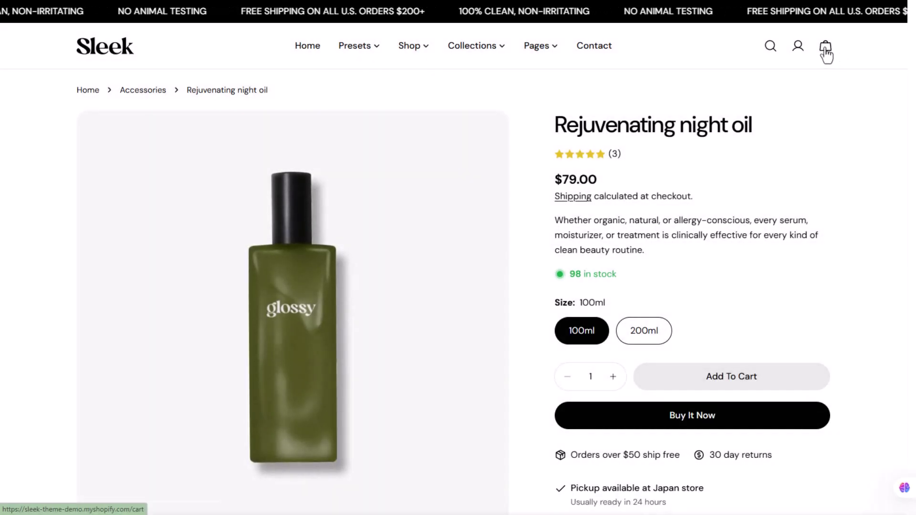
# Preview the empty cart drawer on the storefront, then close it.
pyautogui.click(827, 48)
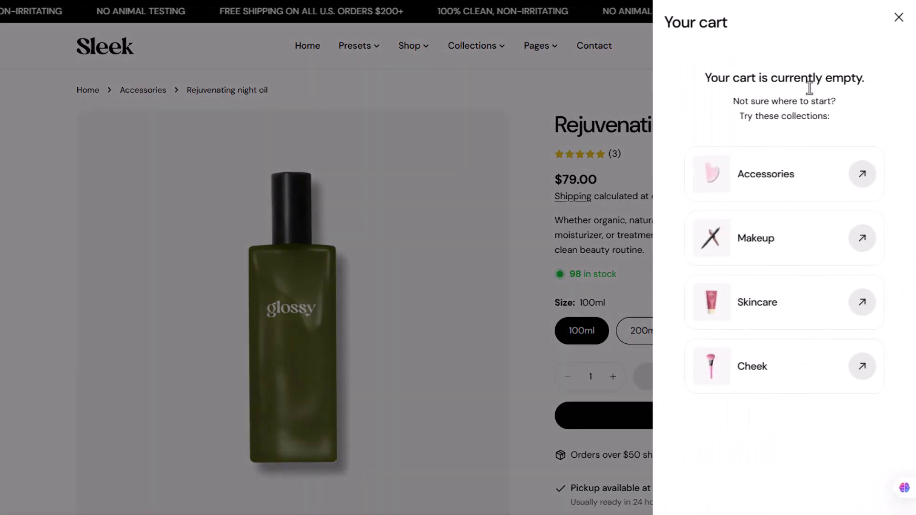
pyautogui.click(900, 23)
pyautogui.click(700, 383)
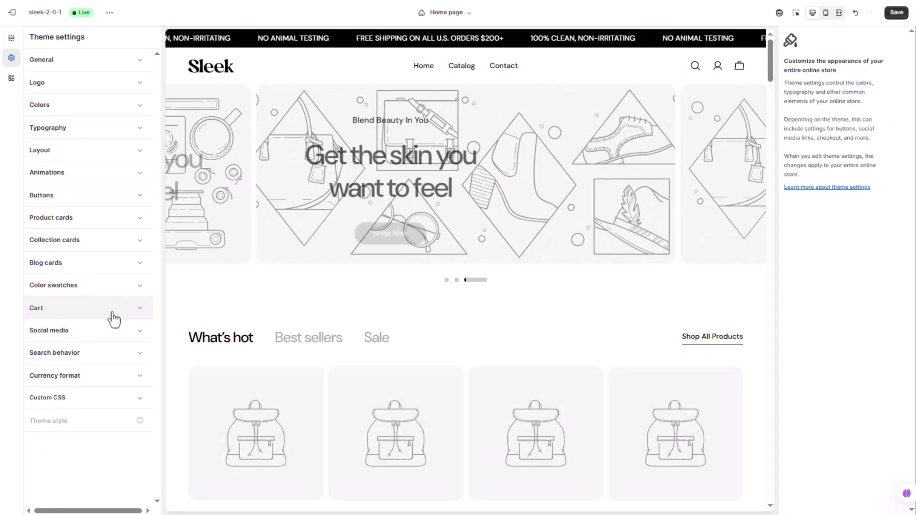
# Set Cart type to Drawer in the Cart theme settings and save.
pyautogui.click(112, 311)
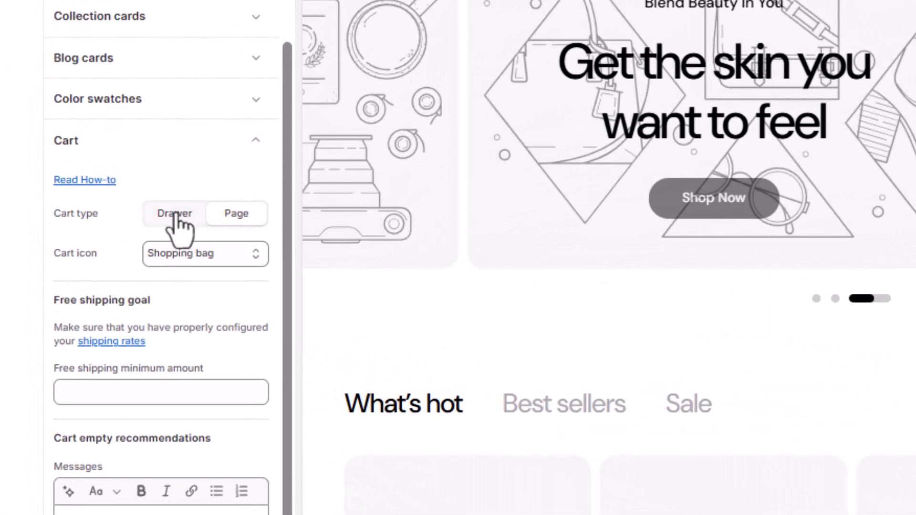
pyautogui.click(175, 213)
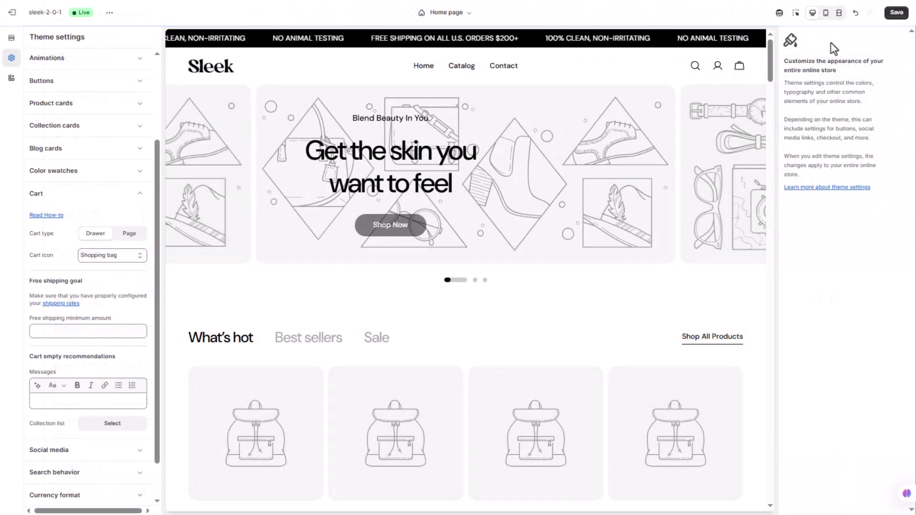
pyautogui.click(897, 13)
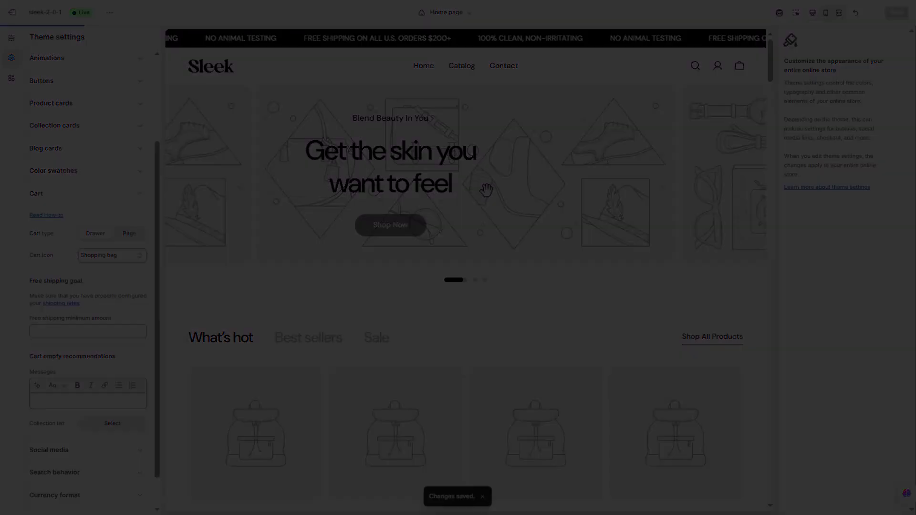
pyautogui.scroll(-2, 118, 282)
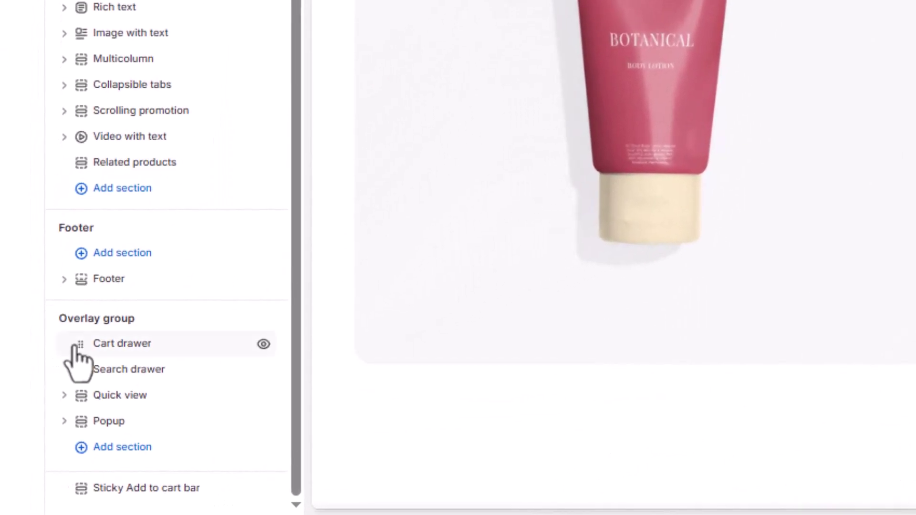
# Open the Cart drawer section settings from the Overlay group on the Default product template.
pyautogui.click(126, 351)
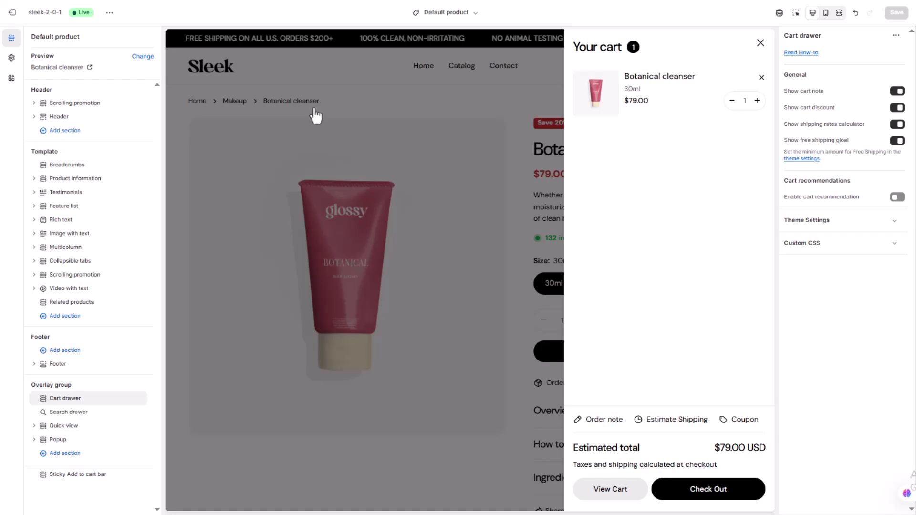
# Enter 100 as the free shipping minimum amount in the Cart theme settings.
pyautogui.click(11, 59)
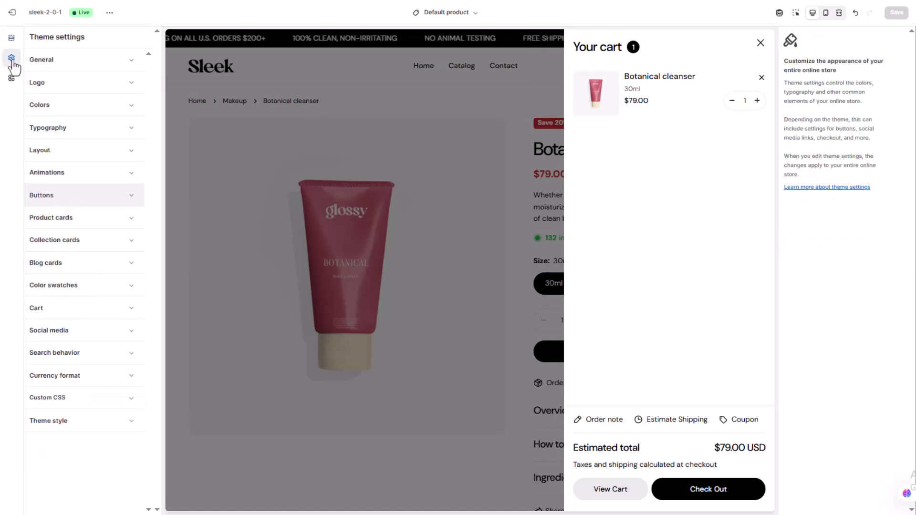
pyautogui.click(98, 312)
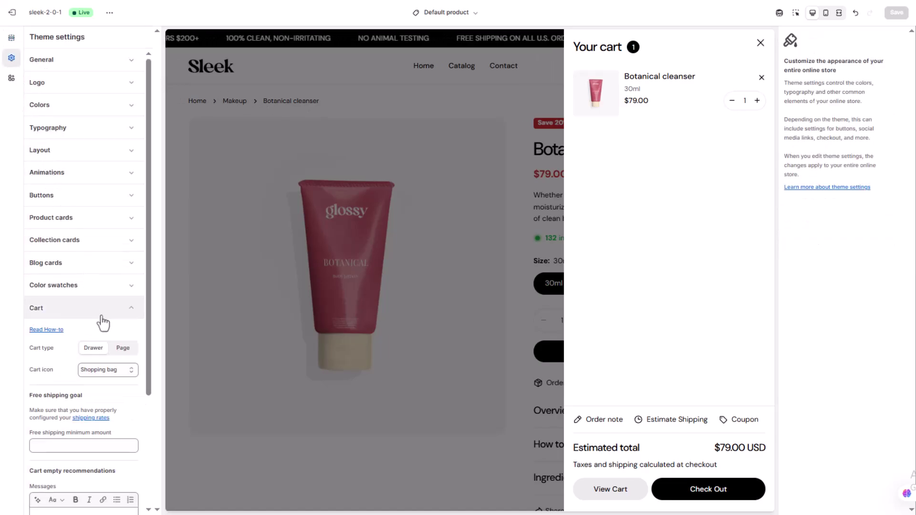
pyautogui.scroll(-3, 100, 315)
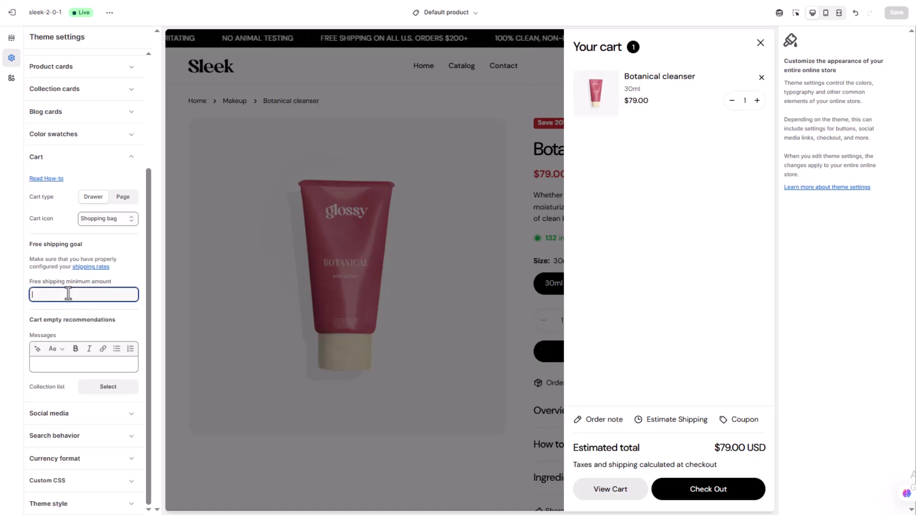
pyautogui.write('100')
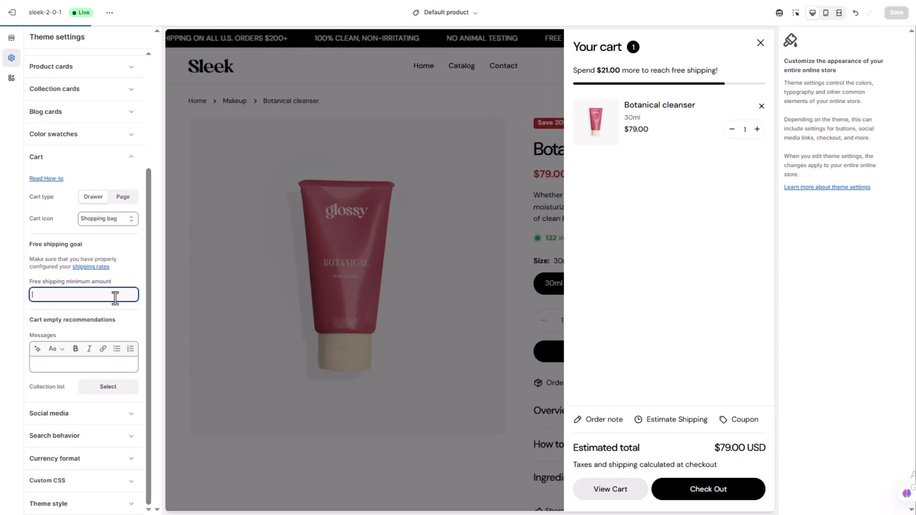
pyautogui.press('Return')
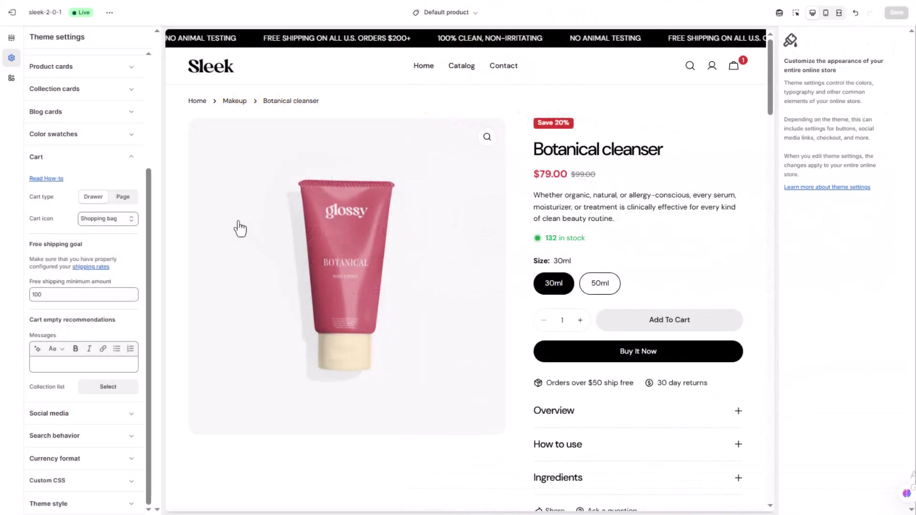
pyautogui.click(11, 38)
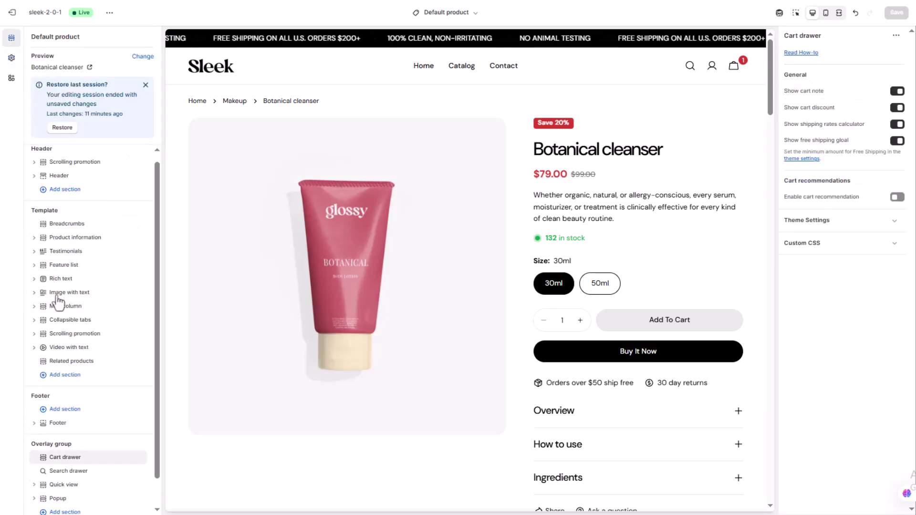
pyautogui.scroll(-1, 72, 372)
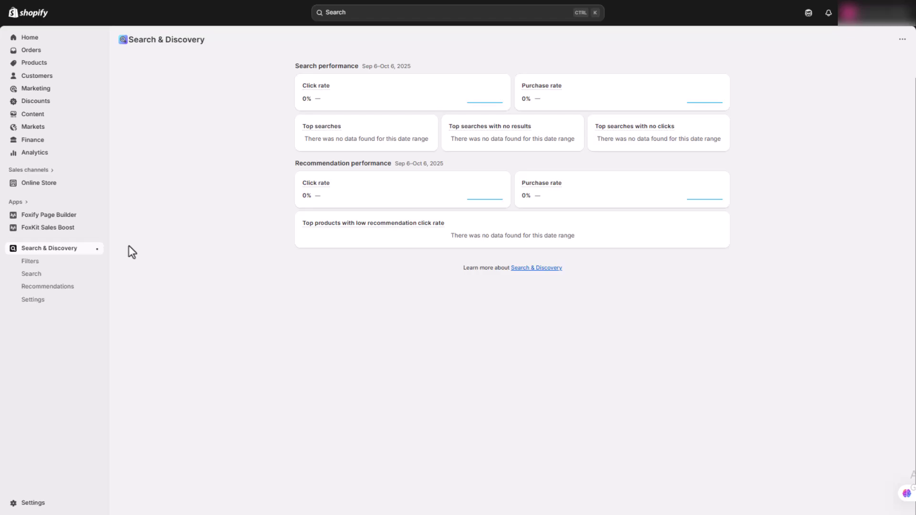
# Search the recommendations list for Botanical cleanser and open its recommendation settings.
pyautogui.click(76, 287)
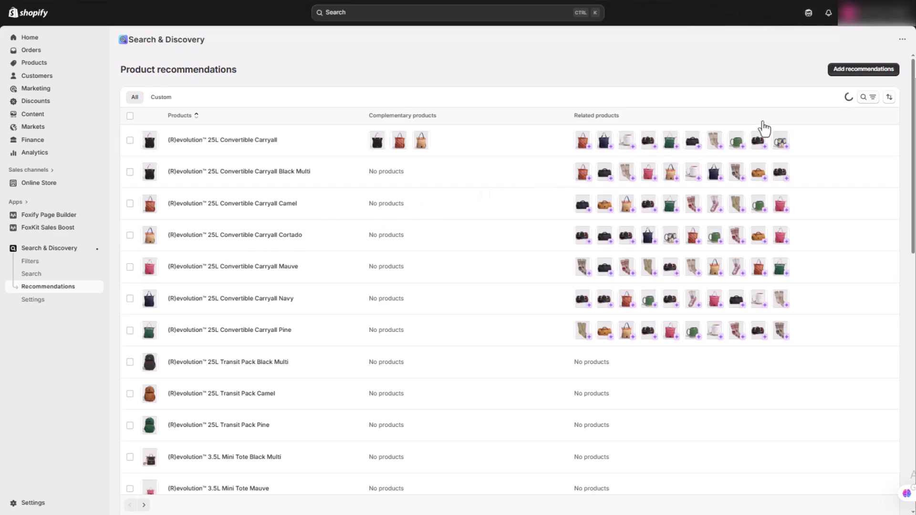
pyautogui.click(865, 99)
pyautogui.write('Botanical cleanser')
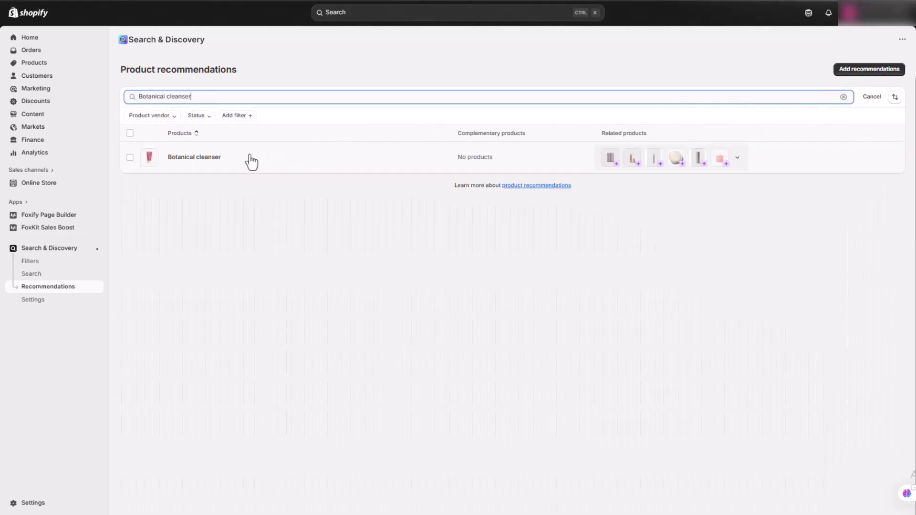
pyautogui.click(229, 163)
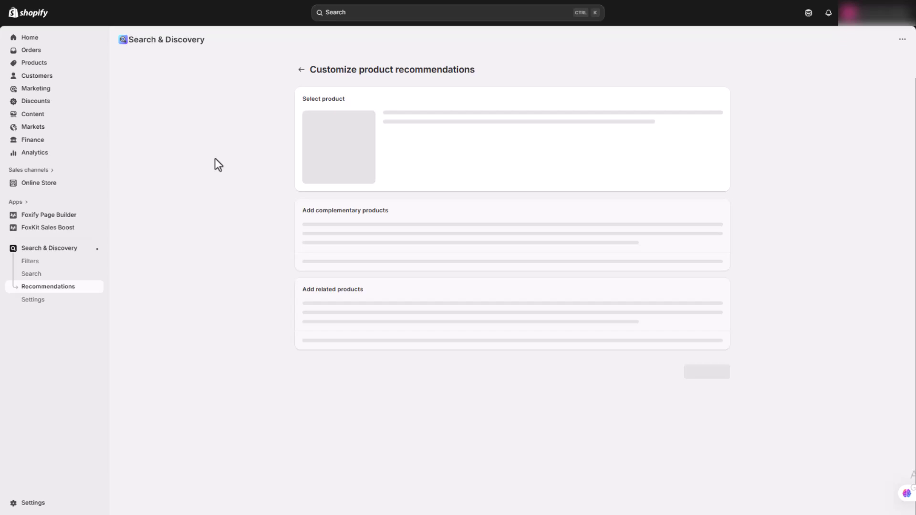
# Add Botanical cleansing oil as a complementary product, then step through the cart carousel.
pyautogui.click(702, 243)
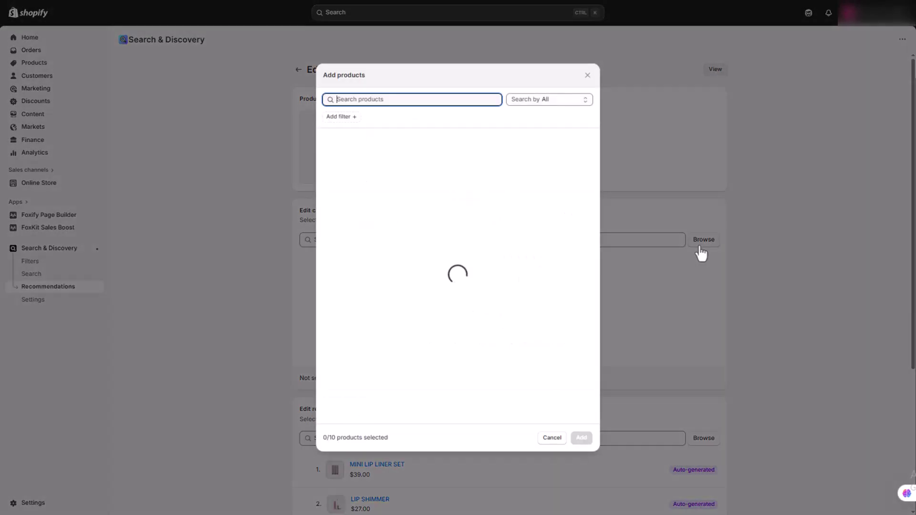
pyautogui.scroll(-5, 405, 303)
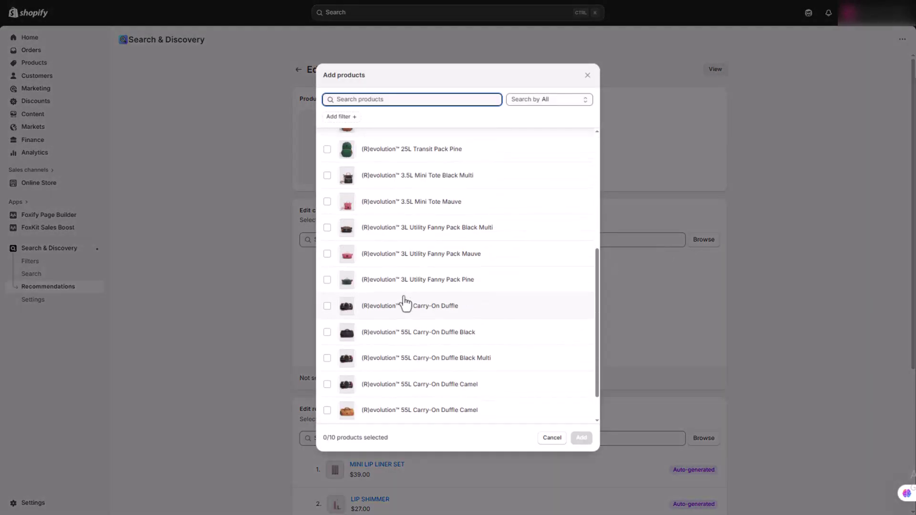
pyautogui.scroll(-1, 405, 303)
pyautogui.scroll(-5, 405, 293)
pyautogui.scroll(-3, 405, 302)
pyautogui.scroll(-3, 454, 308)
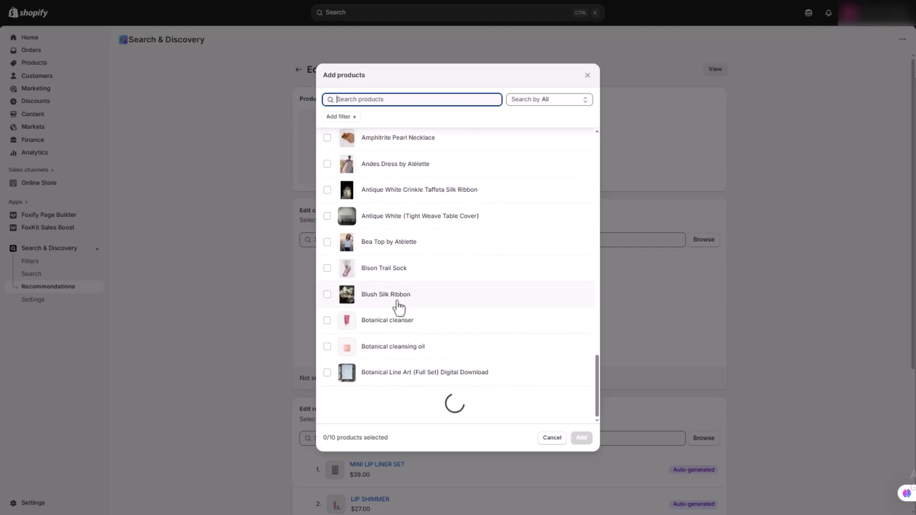
pyautogui.click(331, 348)
pyautogui.scroll(-2, 327, 351)
pyautogui.scroll(-3, 330, 314)
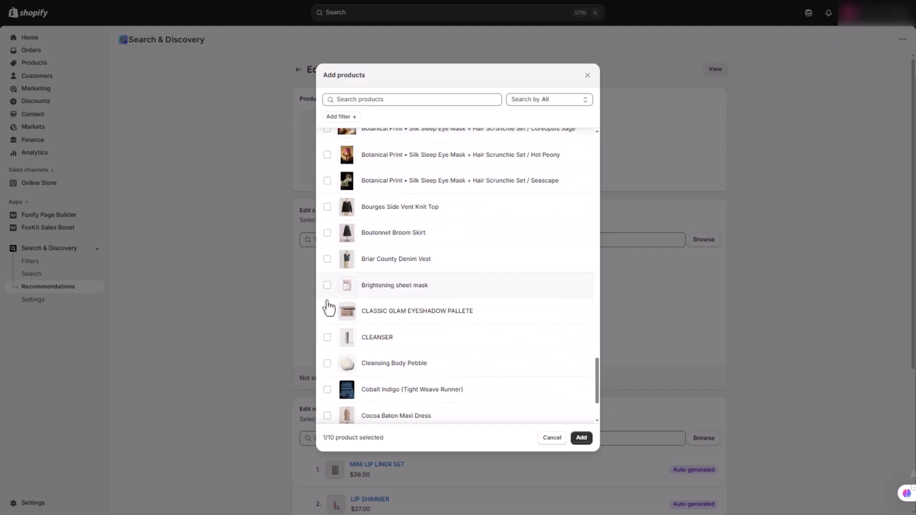
pyautogui.click(579, 438)
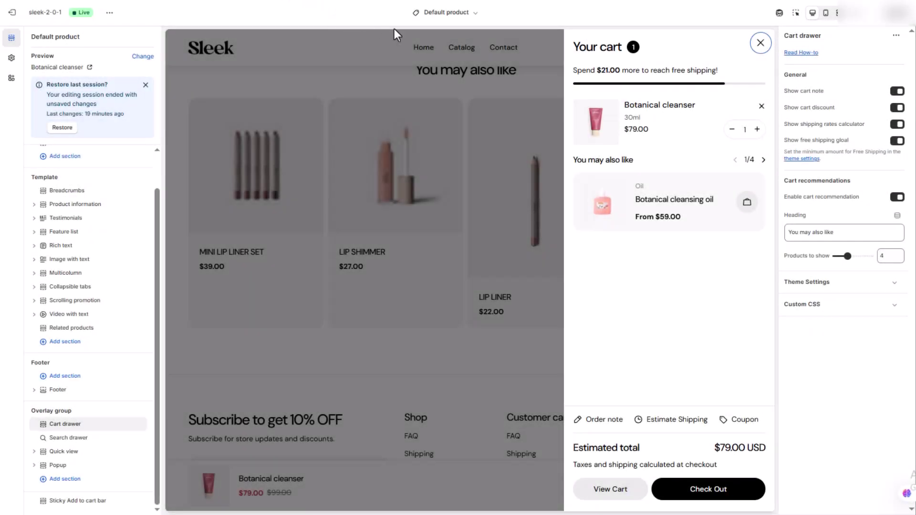
pyautogui.click(764, 161)
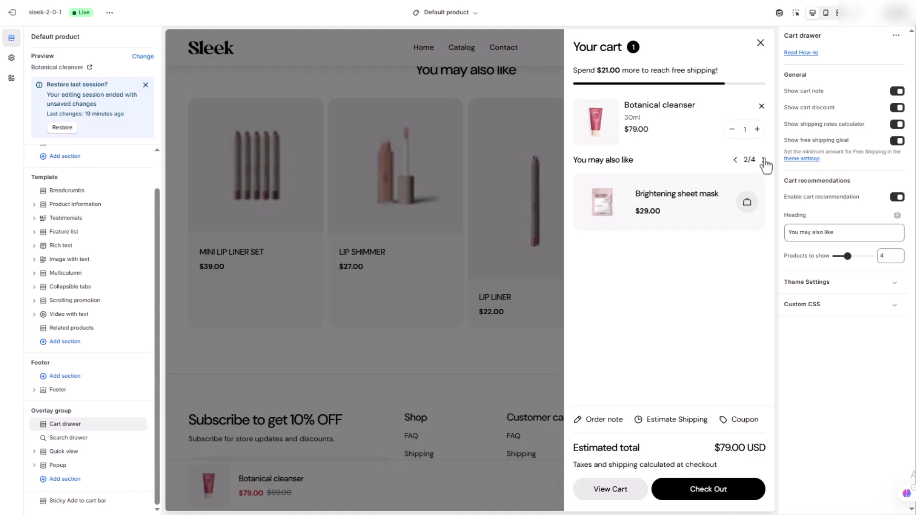
pyautogui.click(763, 161)
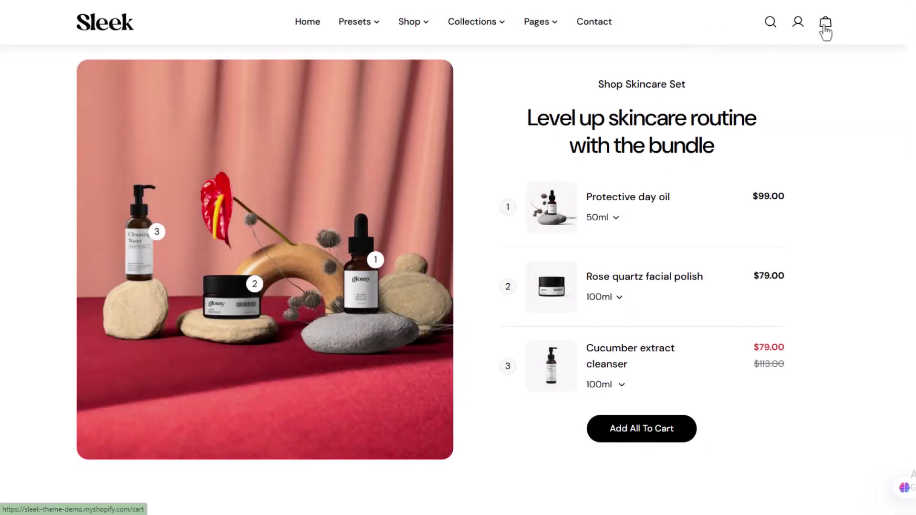
# Open the empty cart drawer and follow its Accessories collection suggestion.
pyautogui.click(825, 29)
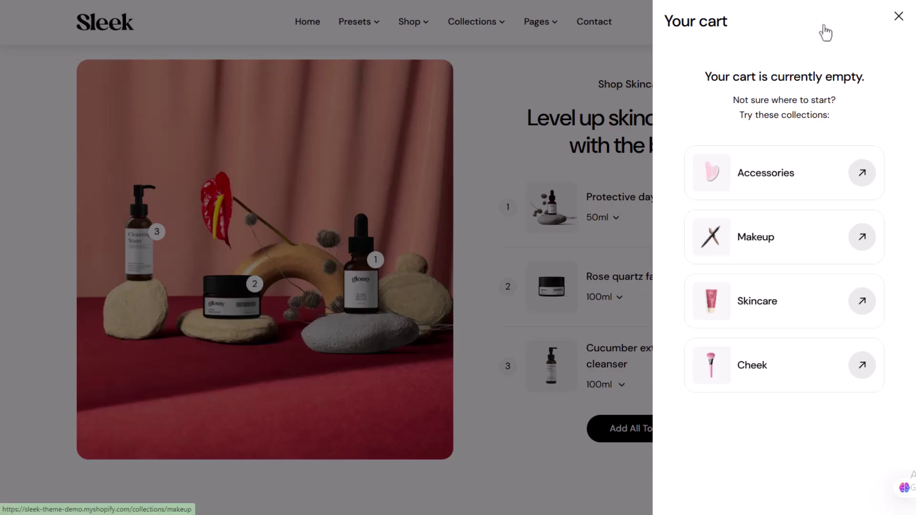
pyautogui.click(755, 175)
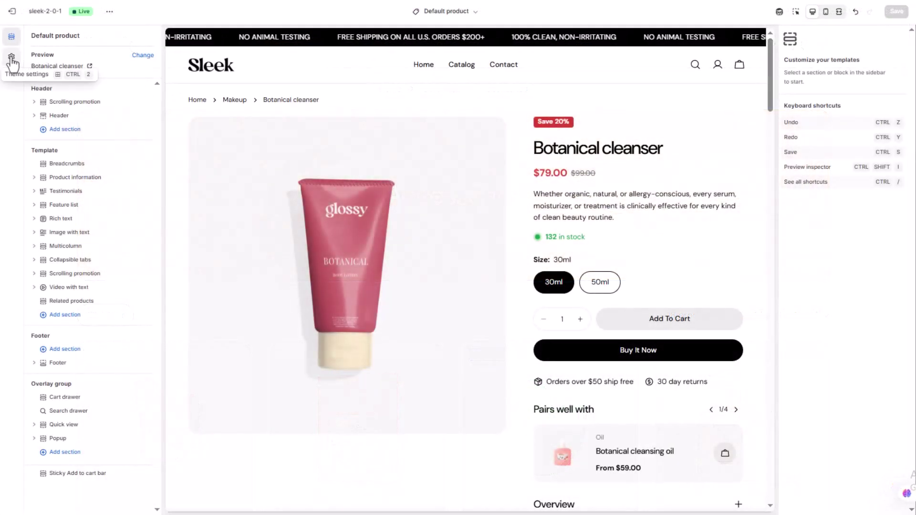
# Write the empty-cart message 'Not sure where to start? Try these collections:' in Cart settings.
pyautogui.click(11, 59)
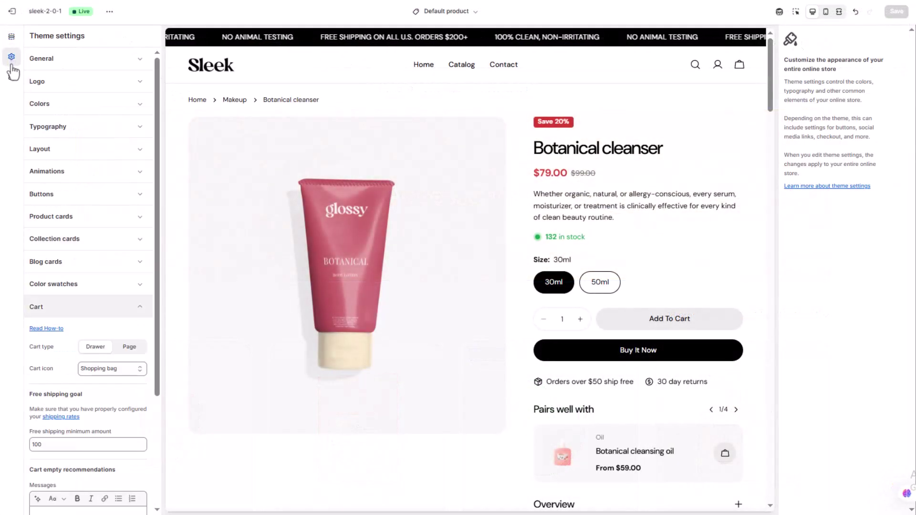
pyautogui.scroll(-3, 29, 215)
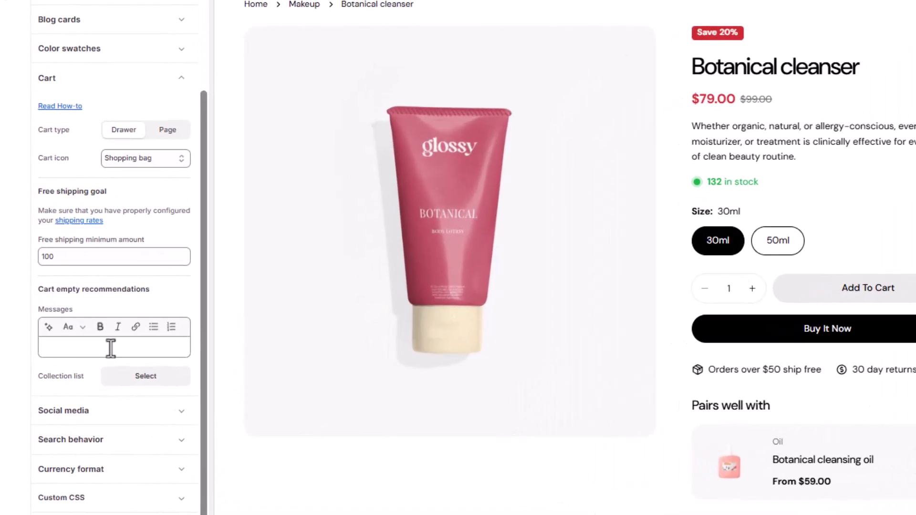
pyautogui.click(98, 367)
pyautogui.write('Not sure where to start? Try these collections:')
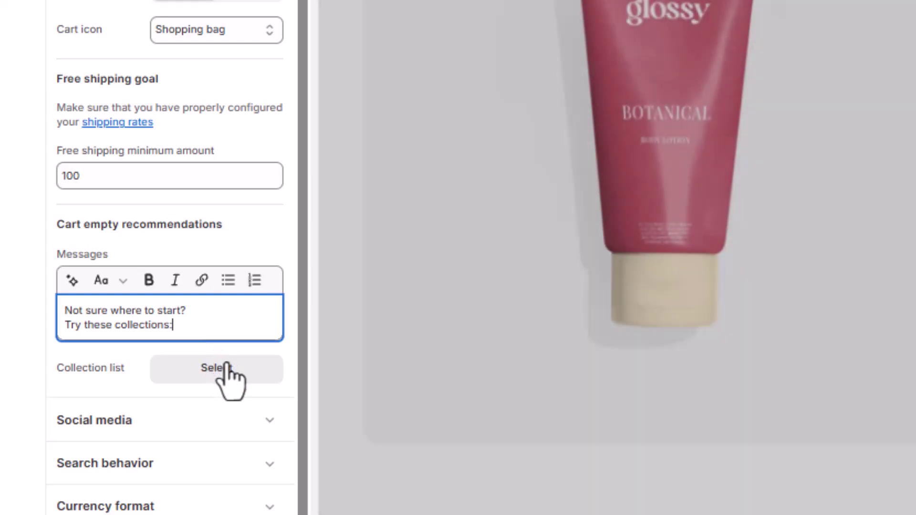
pyautogui.click(212, 362)
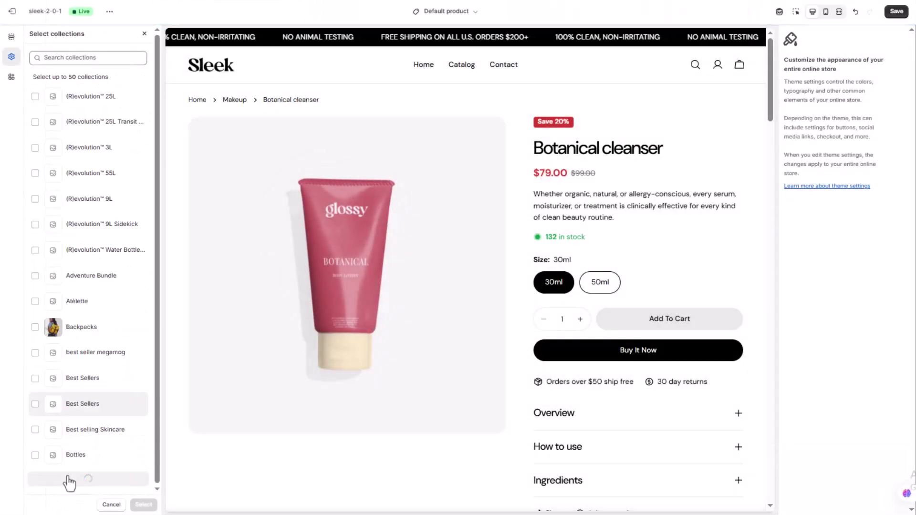
# Pick Makeup and Best selling Skincare collections, then open Best selling Skincare from the cart preview.
pyautogui.click(62, 479)
pyautogui.scroll(-4, 68, 472)
pyautogui.click(35, 412)
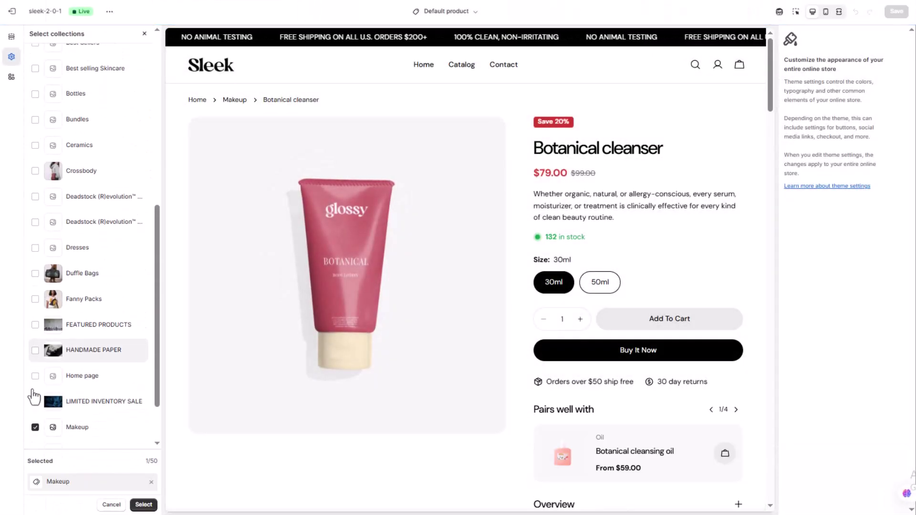
pyautogui.scroll(3, 34, 322)
pyautogui.click(36, 221)
pyautogui.click(144, 505)
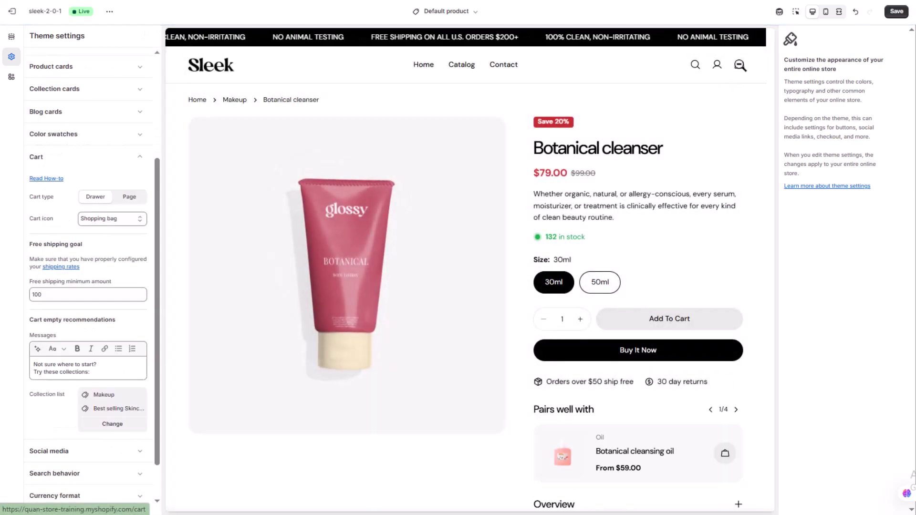
pyautogui.click(739, 67)
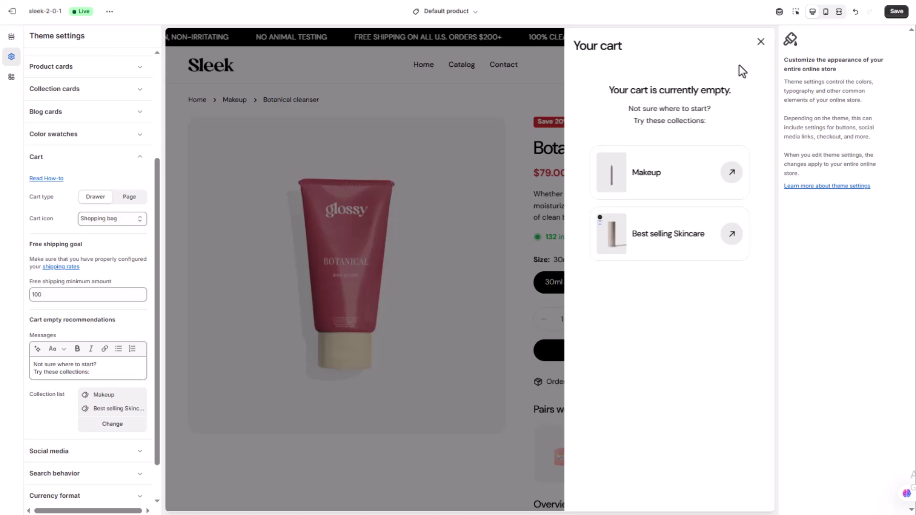
pyautogui.click(732, 238)
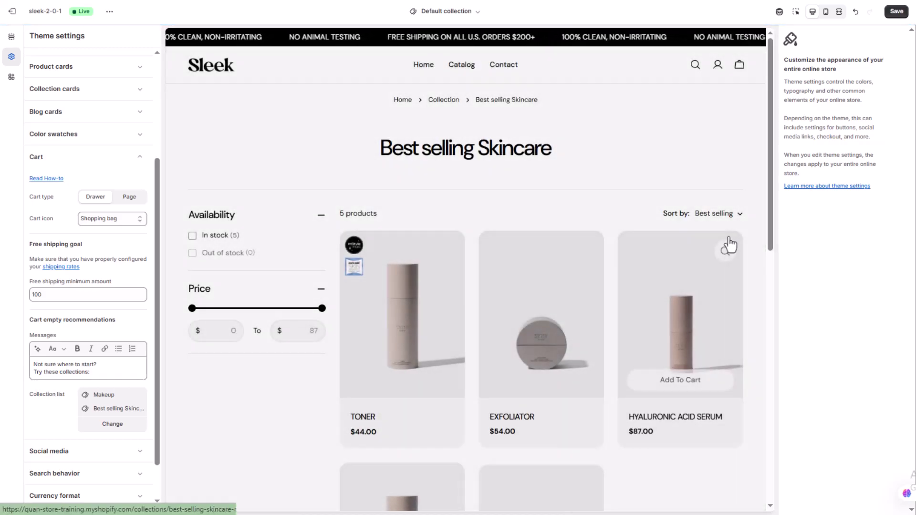
pyautogui.scroll(-2, 680, 242)
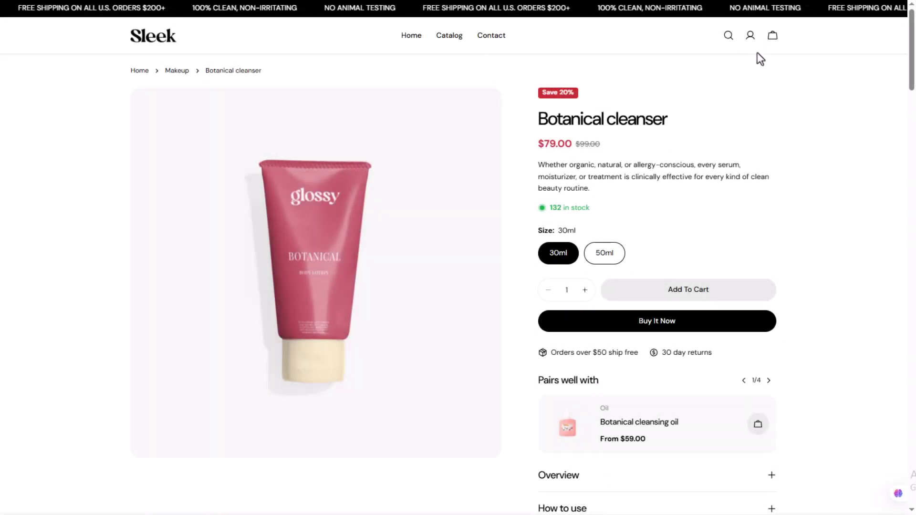
# Add Botanical cleanser (30ml) to the cart and page its suggestions to 4/4.
pyautogui.click(774, 39)
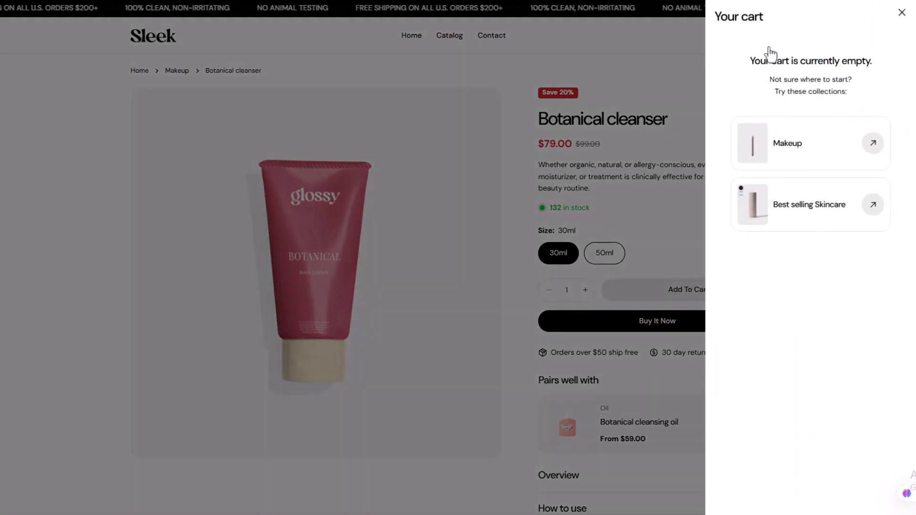
pyautogui.click(652, 206)
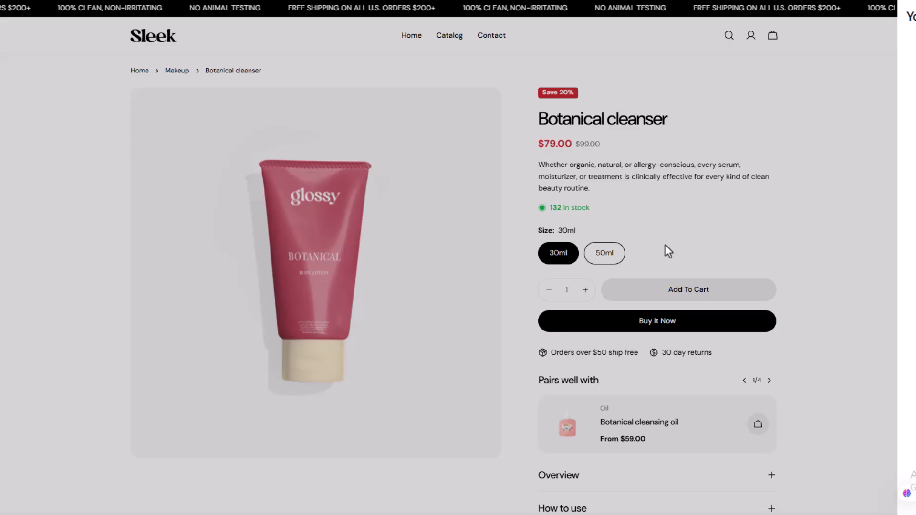
pyautogui.click(682, 293)
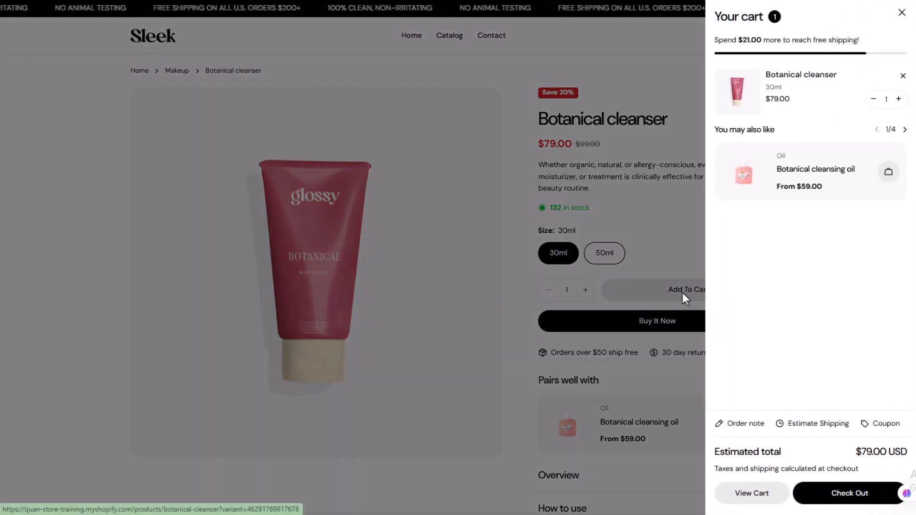
pyautogui.click(904, 131)
pyautogui.click(905, 131)
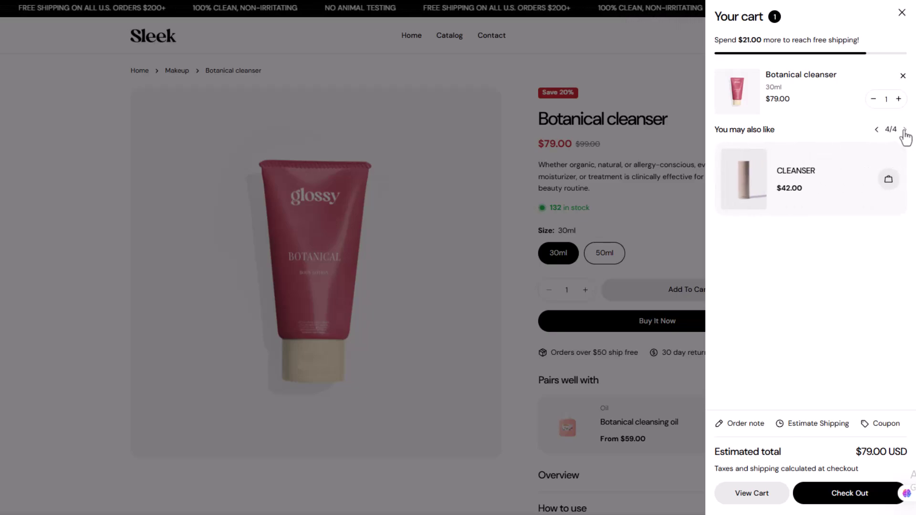